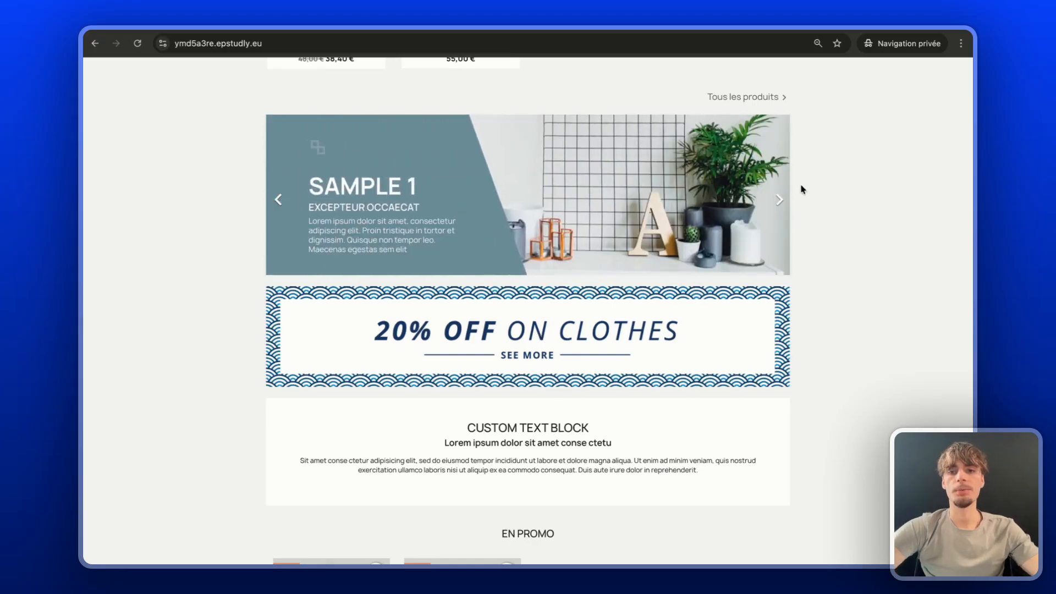
- Browse through the slides of the image carousel on the shop's home page
{"action": "left_click", "coordinate": [778, 203]}
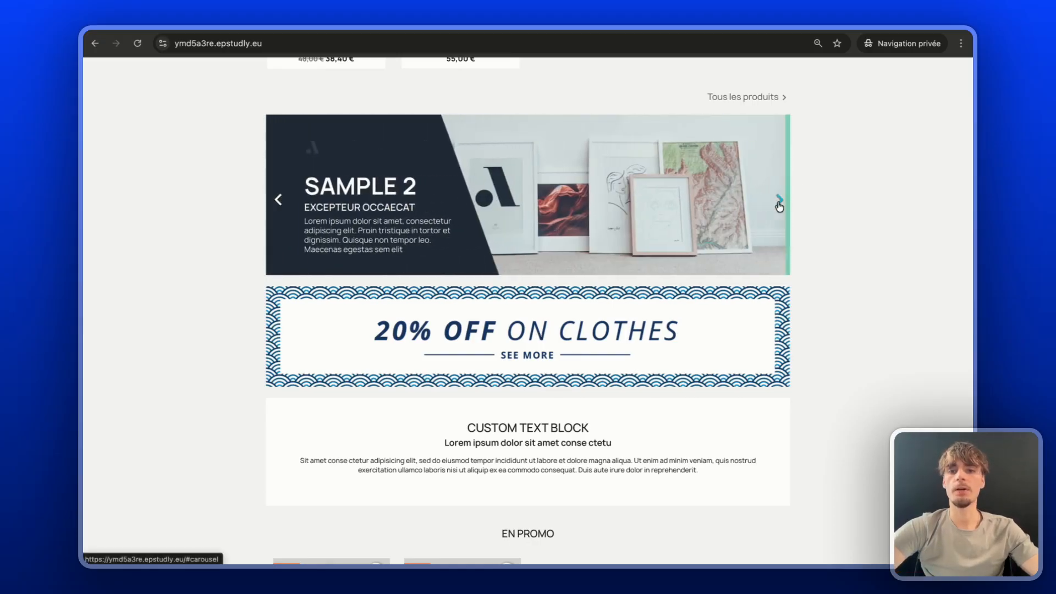
{"action": "left_click", "coordinate": [779, 205]}
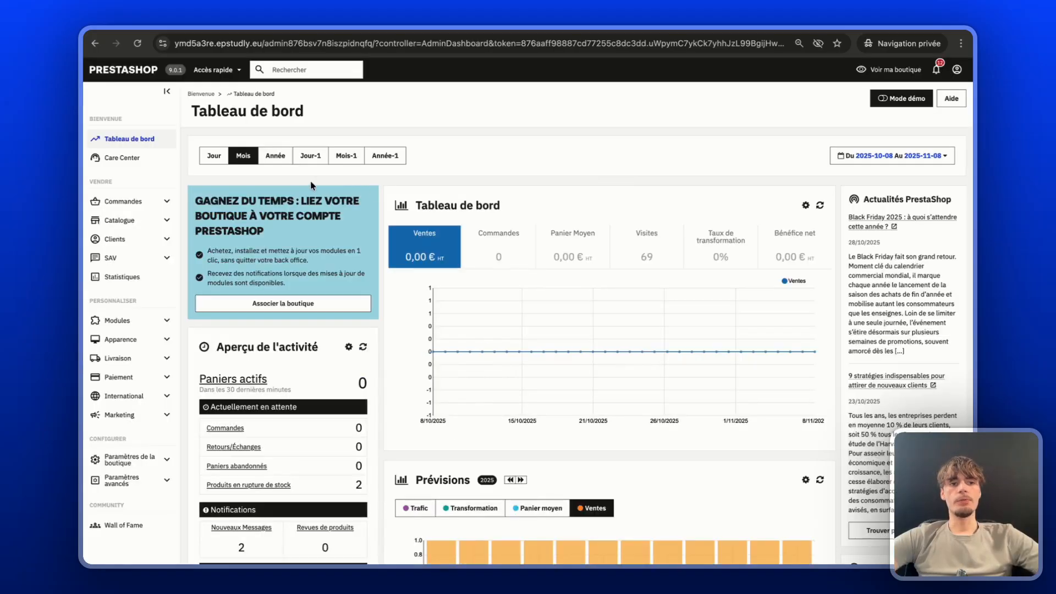
- Open the module manager and search the modules for "Carrousel"
{"action": "mouse_move", "coordinate": [132, 321]}
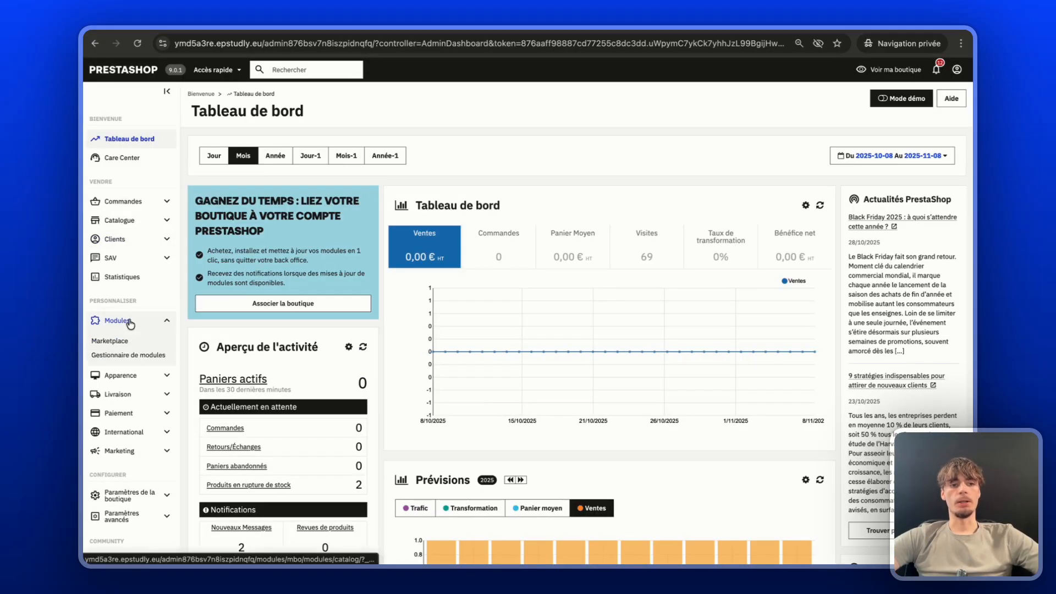
{"action": "left_click", "coordinate": [114, 356]}
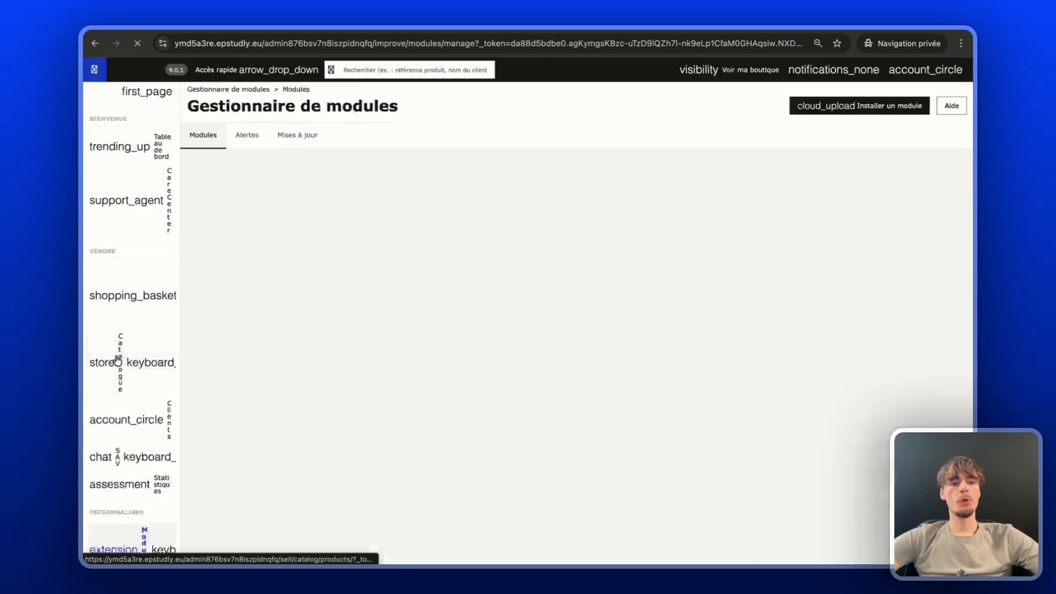
{"action": "left_click", "coordinate": [262, 174]}
{"action": "type", "text": "Ca"}
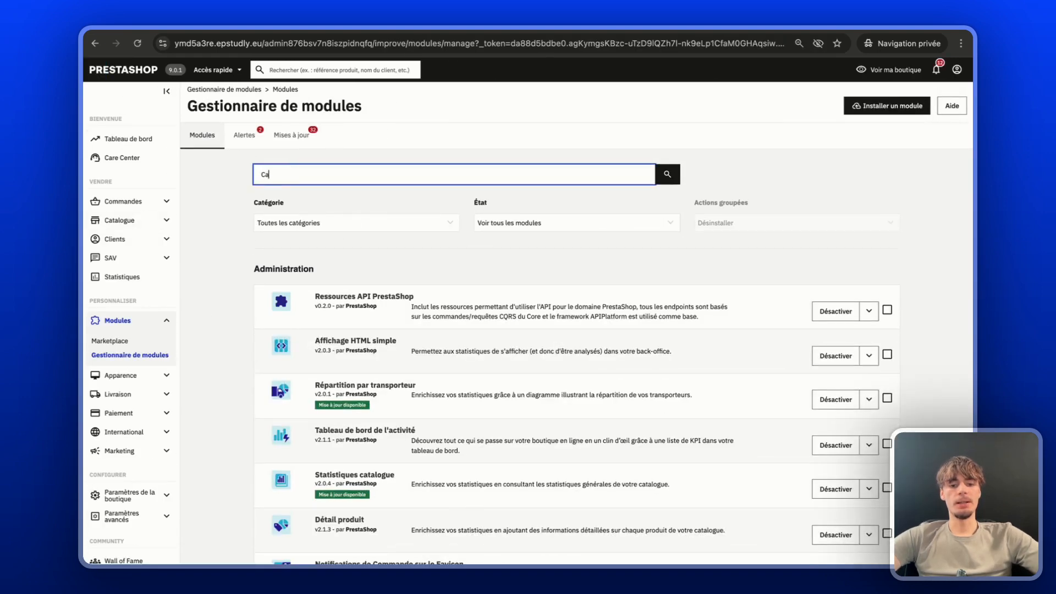
{"action": "type", "text": "rrousel"}
{"action": "key", "text": "Return"}
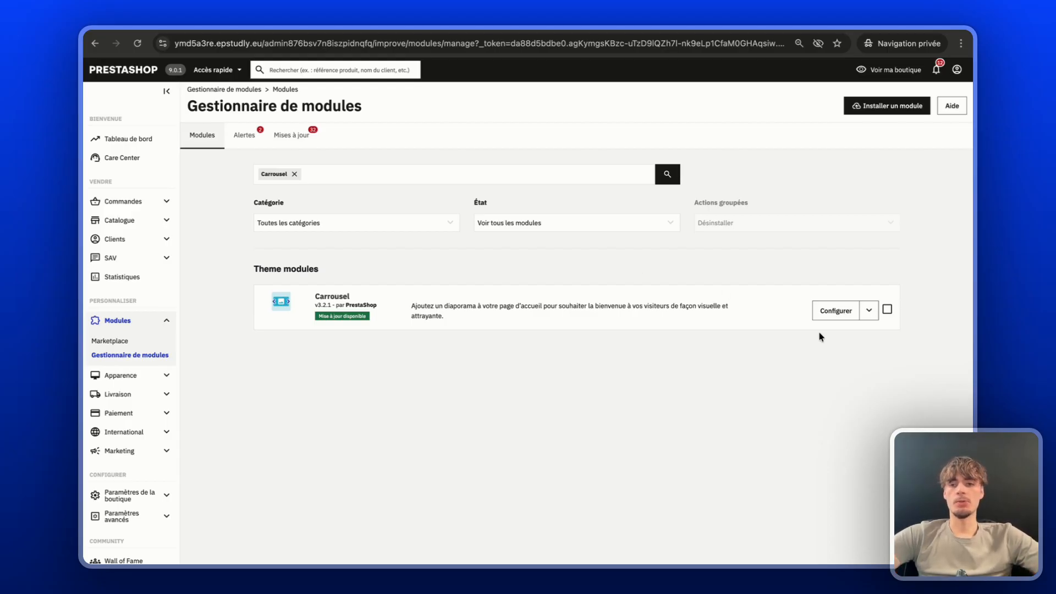
- Deactivate the Carrousel module and confirm the deactivation
{"action": "left_click", "coordinate": [868, 312]}
{"action": "left_click", "coordinate": [884, 336]}
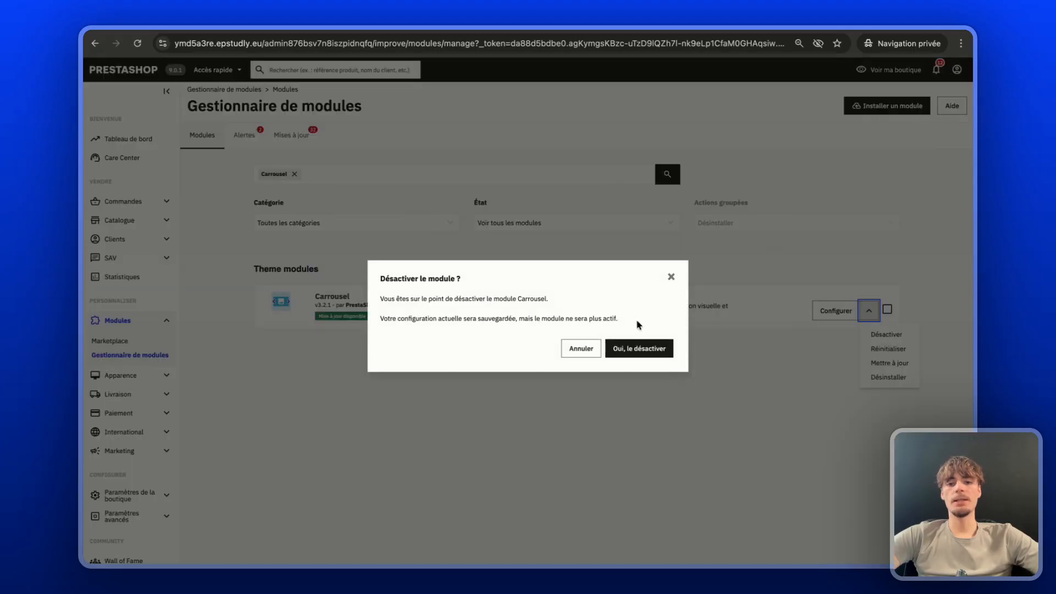
{"action": "left_click", "coordinate": [631, 358]}
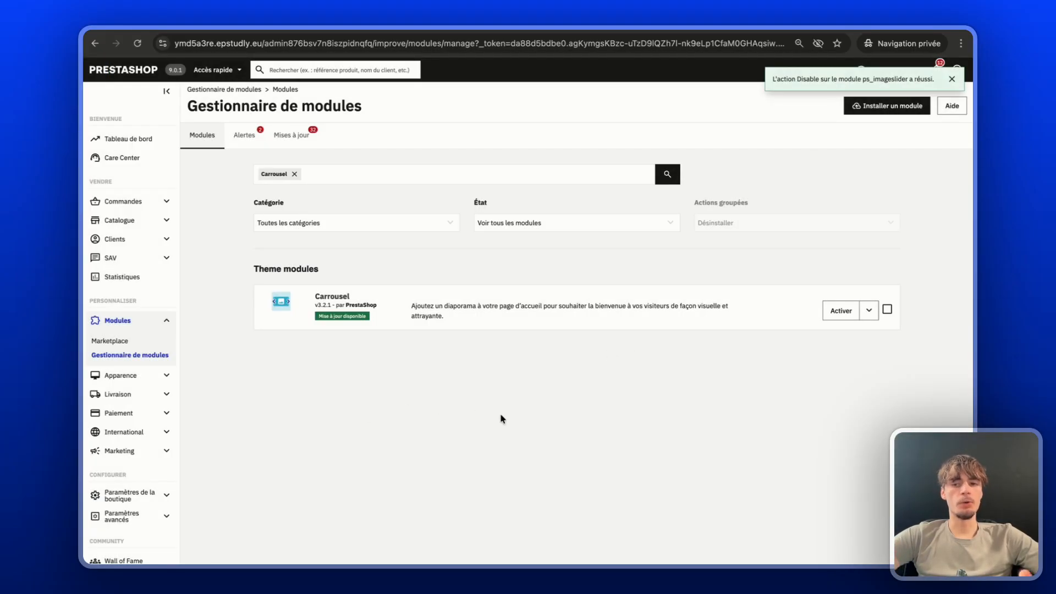
- Reactivate the Carrousel module and save its slide transition speed as 10000 milliseconds
{"action": "left_click", "coordinate": [858, 318]}
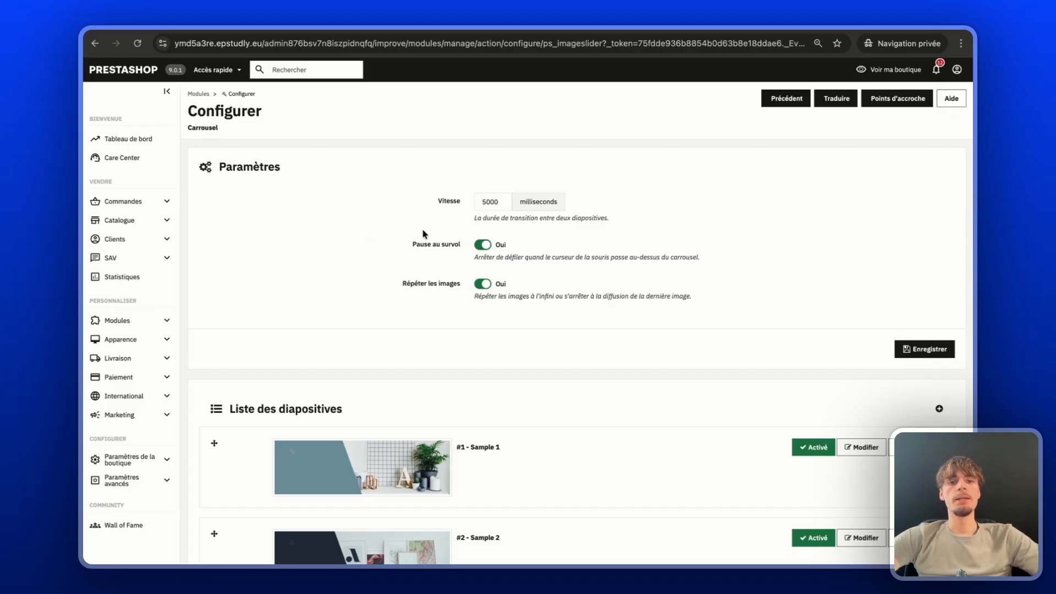
{"action": "double_click", "coordinate": [490, 204]}
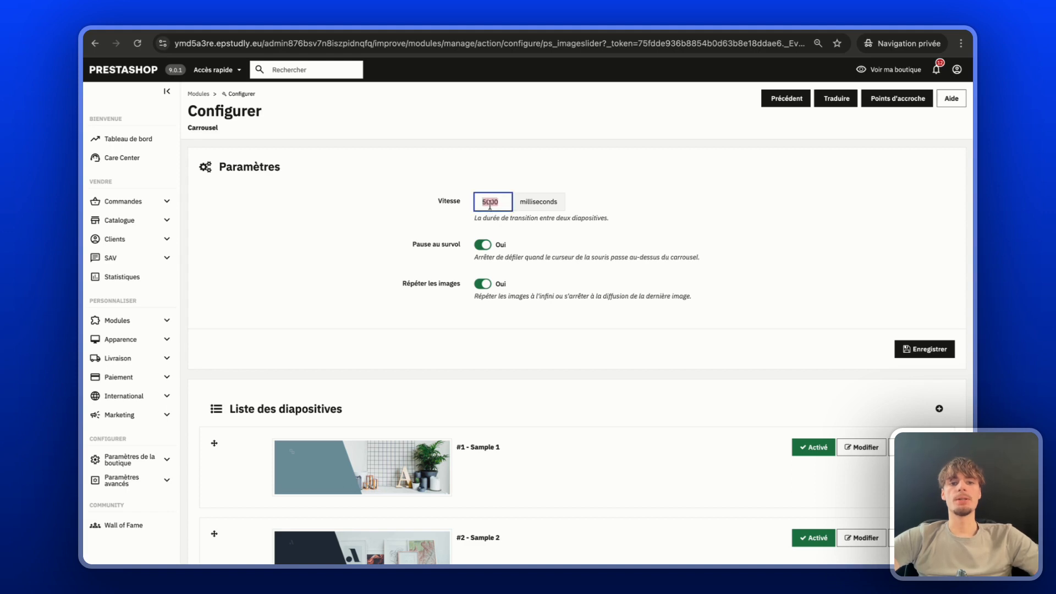
{"action": "type", "text": "10000"}
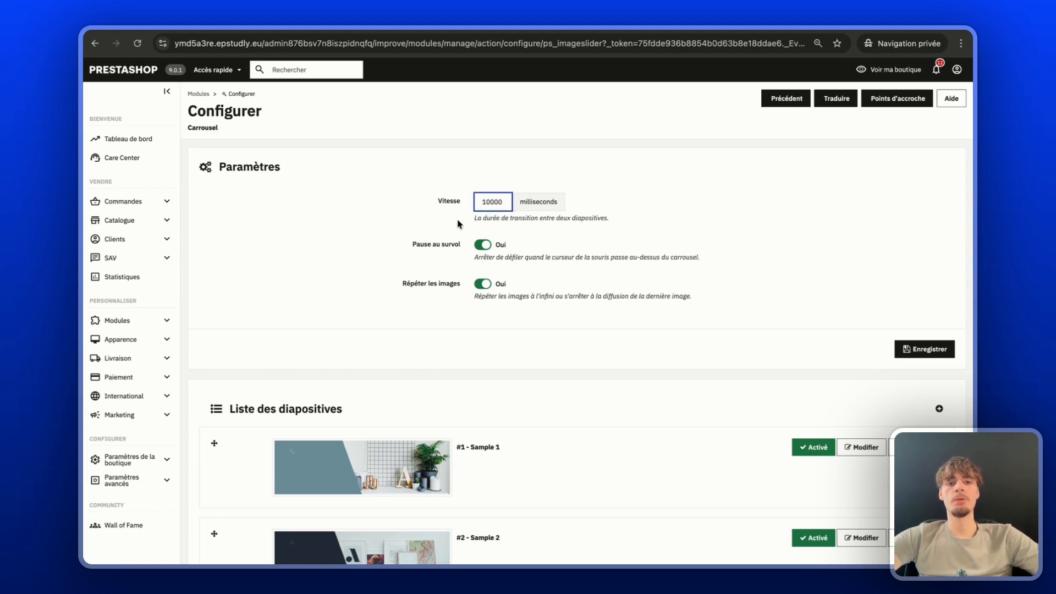
{"action": "left_click", "coordinate": [420, 236]}
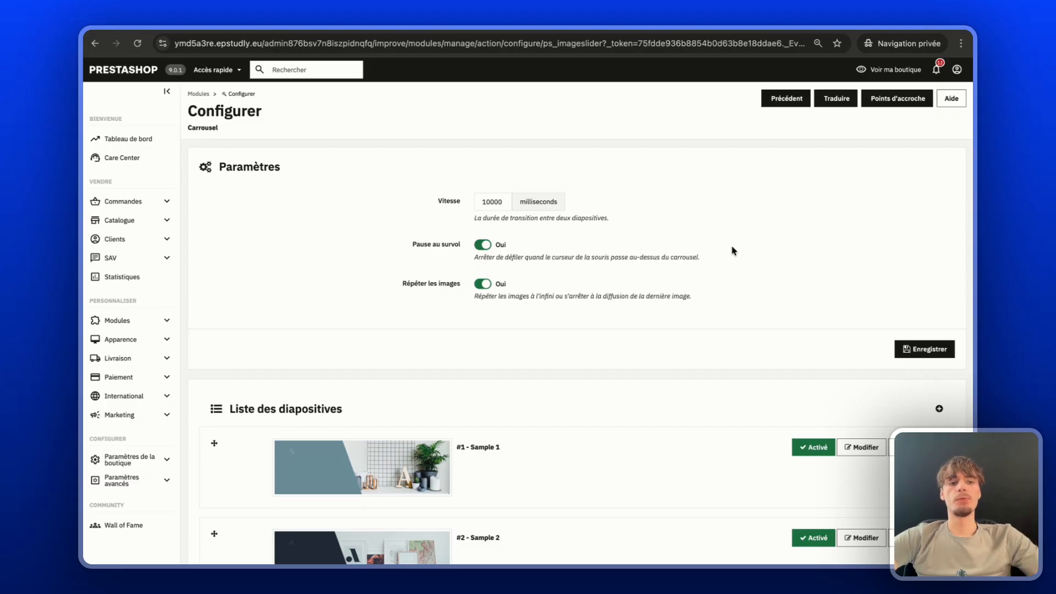
{"action": "left_click", "coordinate": [900, 353]}
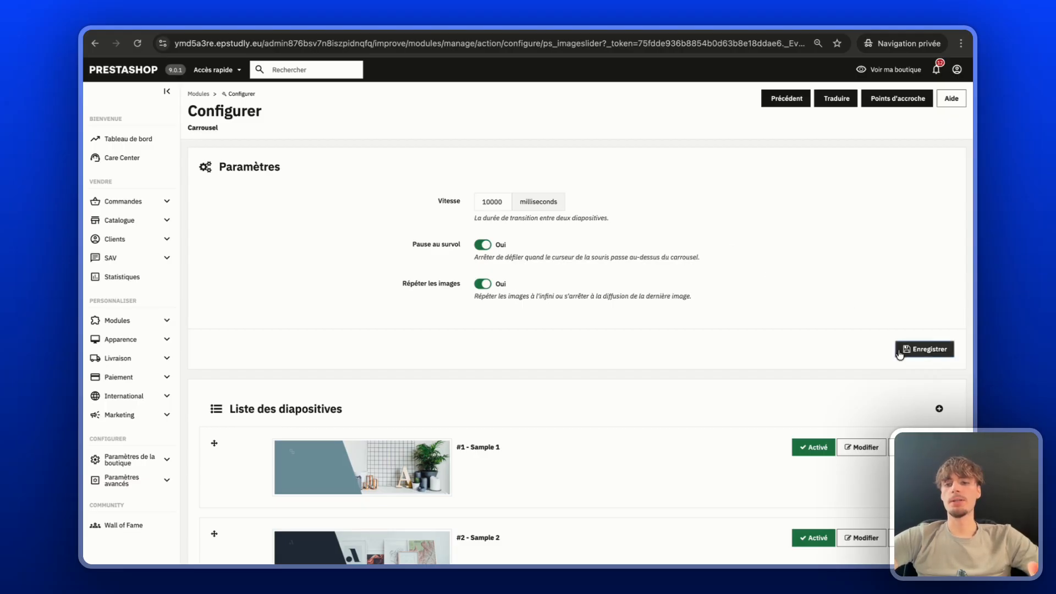
- Move the Sample 2 slide above Sample 1 in the carousel's slide list
{"action": "scroll", "coordinate": [770, 338], "scroll_direction": "down", "scroll_amount": 4}
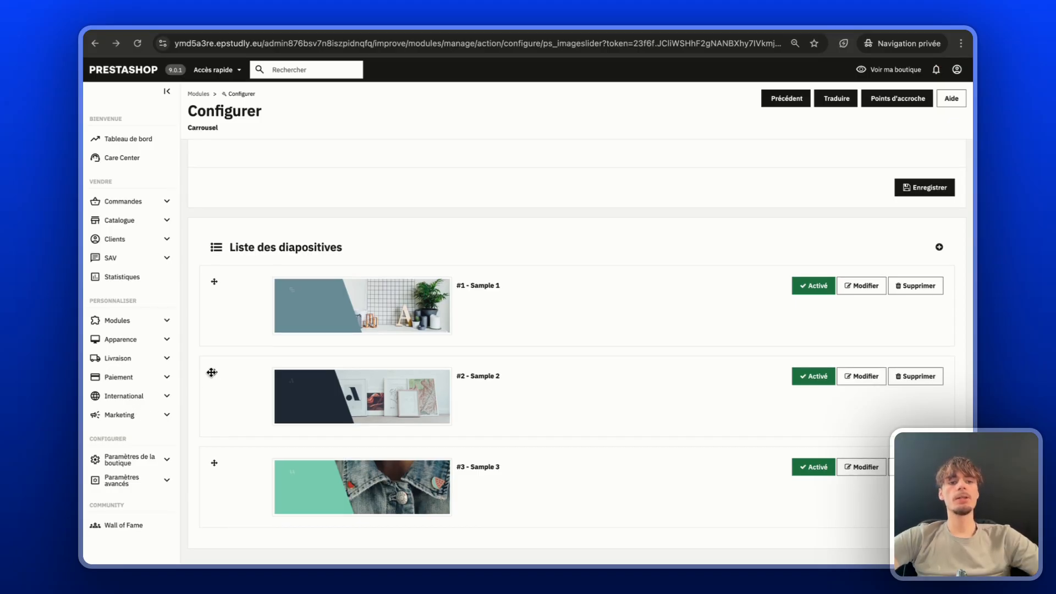
{"action": "left_click_drag", "start_coordinate": [226, 304], "coordinate": [219, 266]}
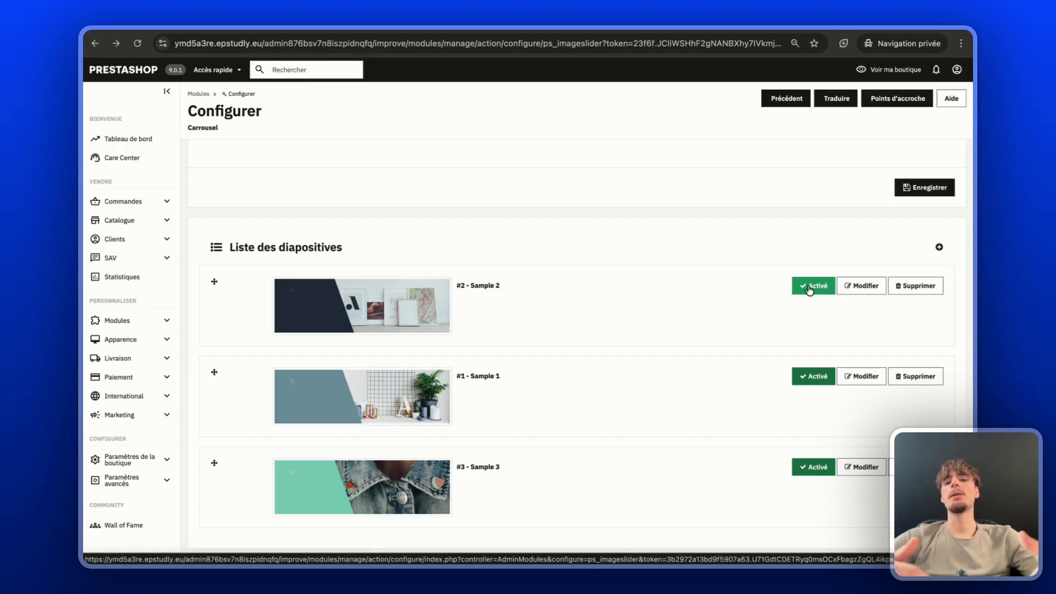
- Open the Sample 1 slide for editing and set its title to "Art", keeping the current image
{"action": "left_click", "coordinate": [855, 291]}
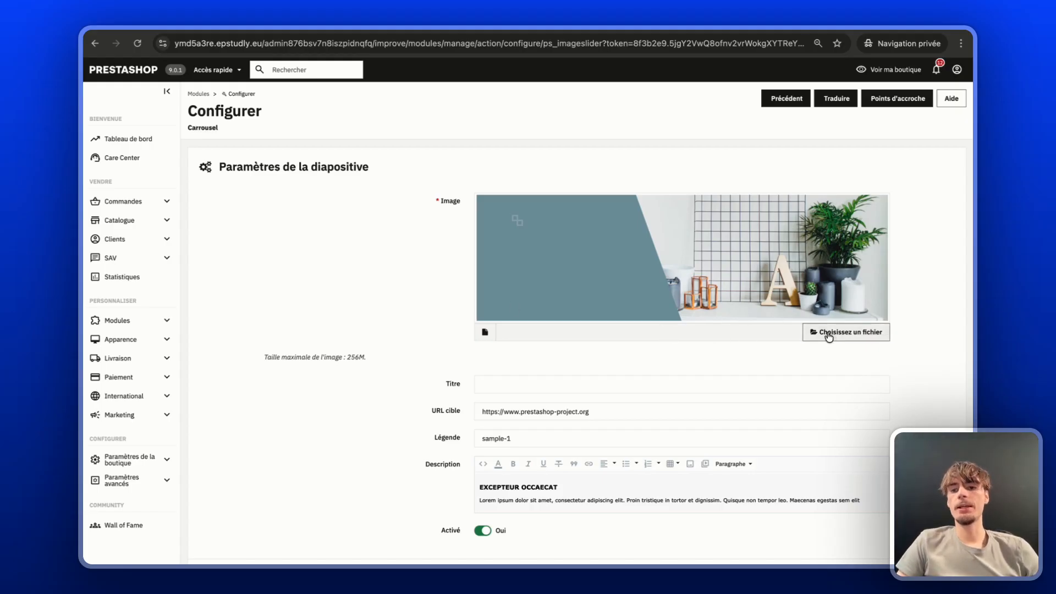
{"action": "left_click", "coordinate": [829, 333]}
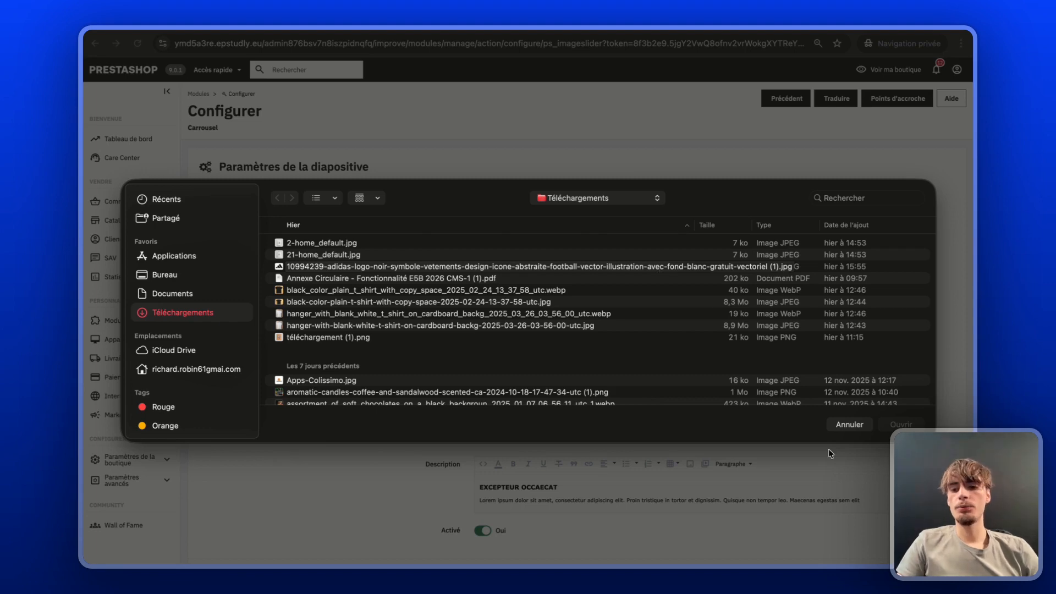
{"action": "left_click", "coordinate": [850, 424]}
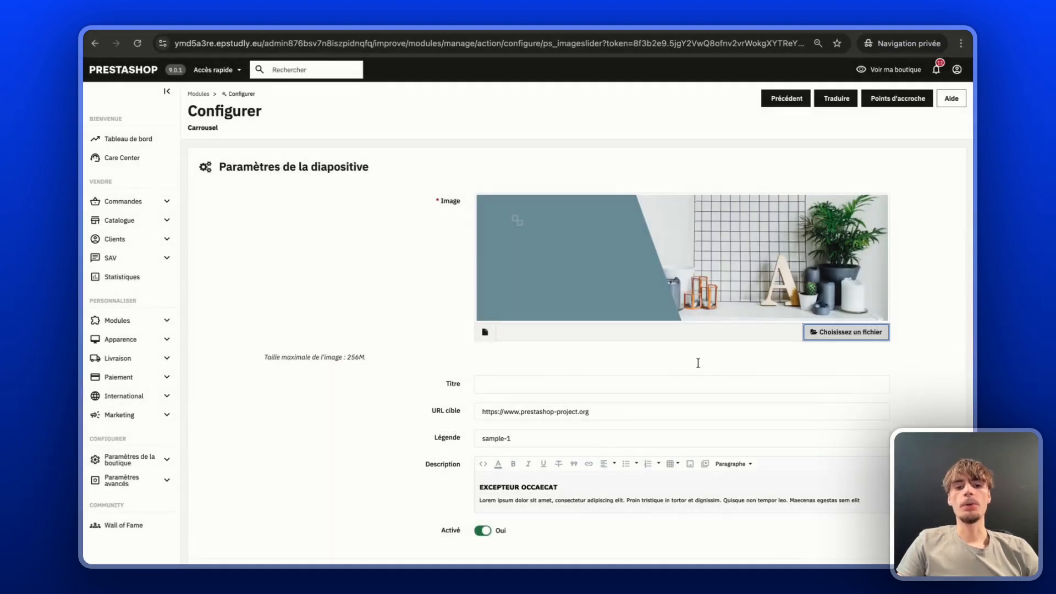
{"action": "scroll", "coordinate": [701, 367], "scroll_direction": "down", "scroll_amount": 1}
{"action": "left_click", "coordinate": [542, 342]}
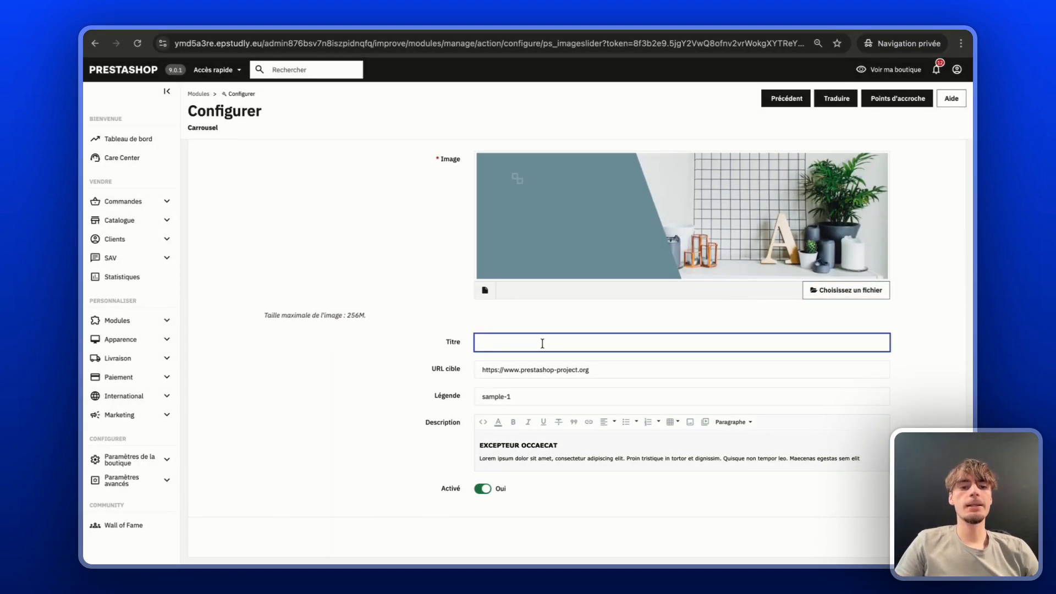
{"action": "type", "text": "Art"}
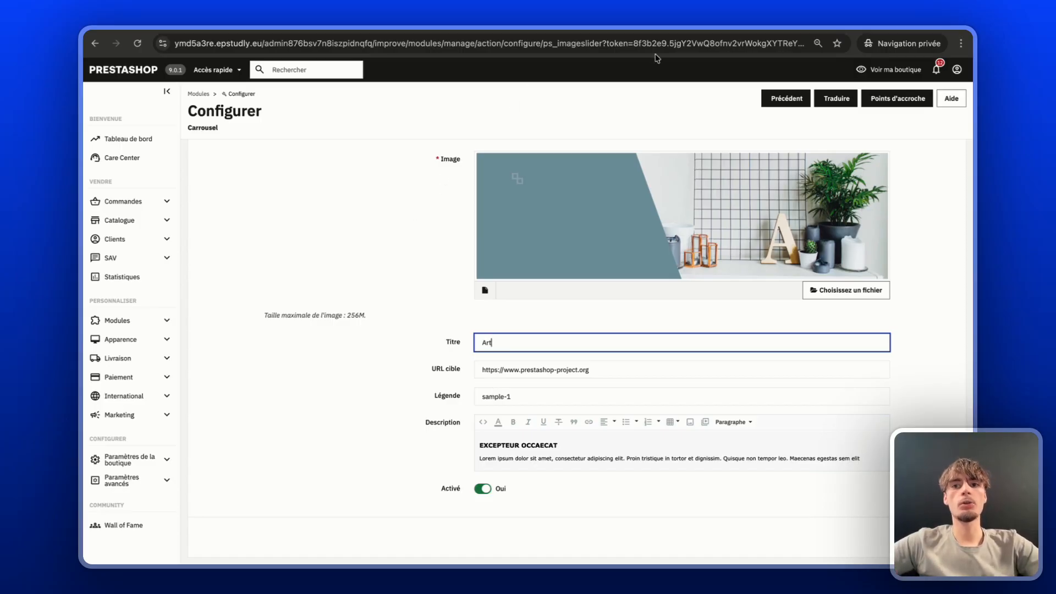
- Copy the web address of the Art category page from the storefront and return to the slide settings
{"action": "left_click", "coordinate": [872, 72]}
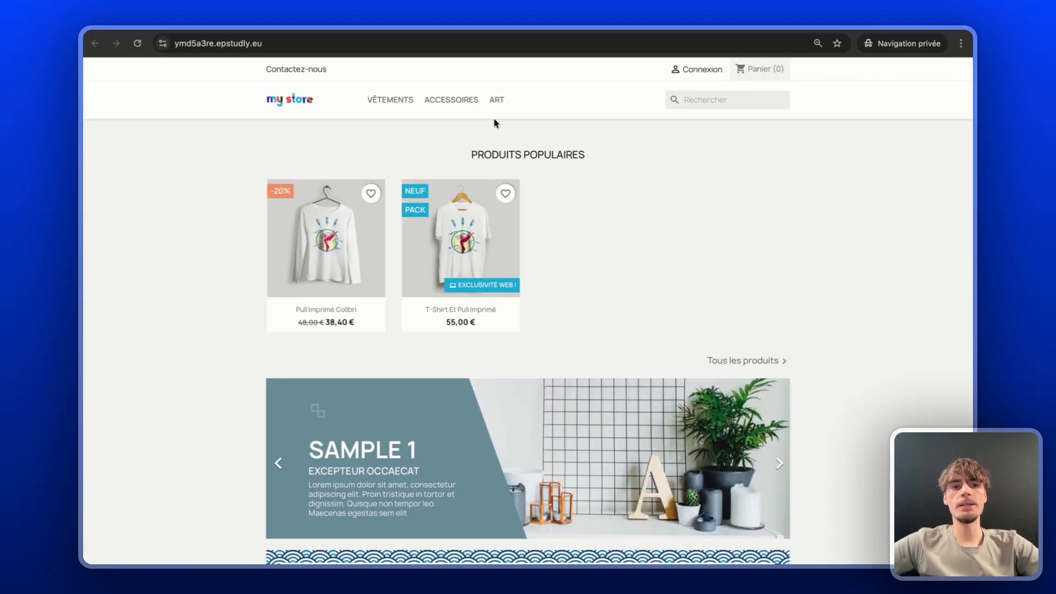
{"action": "left_click", "coordinate": [495, 99]}
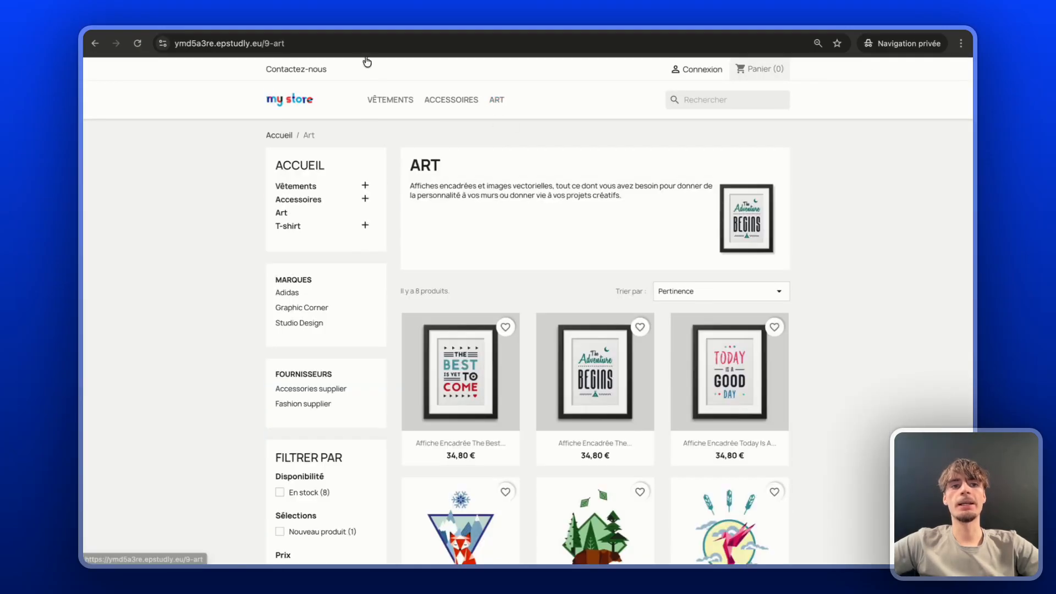
{"action": "left_click", "coordinate": [338, 47]}
{"action": "key", "text": "ctrl+c"}
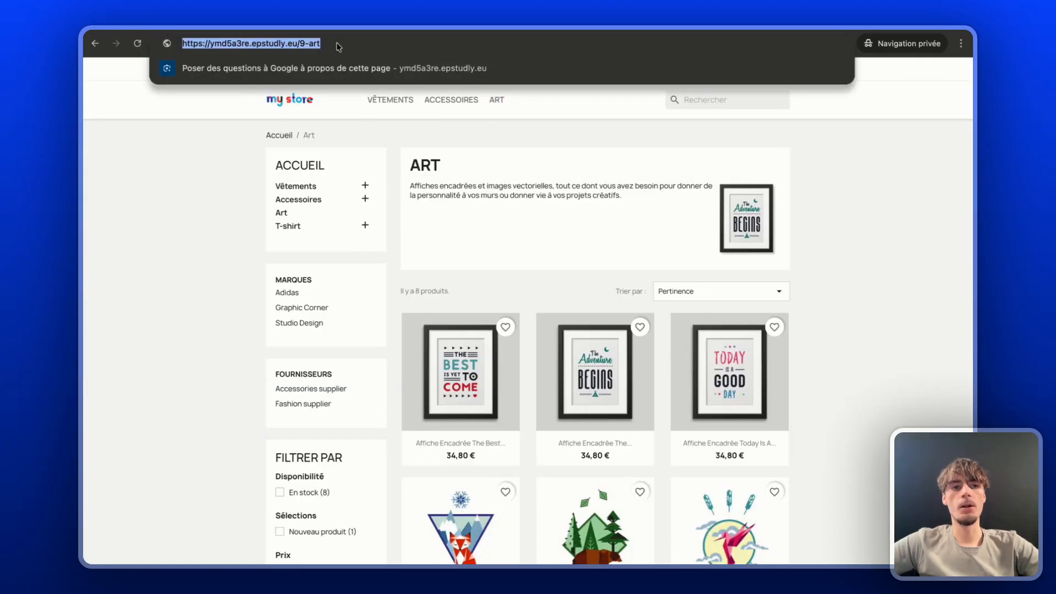
{"action": "key", "text": "ctrl+shift+Tab"}
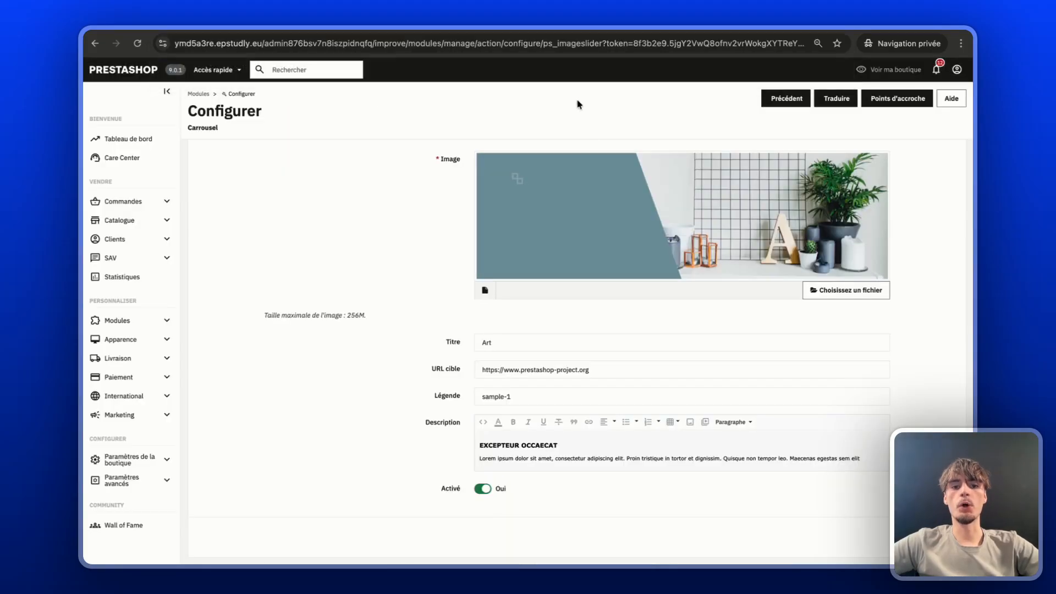
{"action": "scroll", "coordinate": [584, 246], "scroll_direction": "up", "scroll_amount": 1}
{"action": "scroll", "coordinate": [585, 246], "scroll_direction": "down", "scroll_amount": 2}
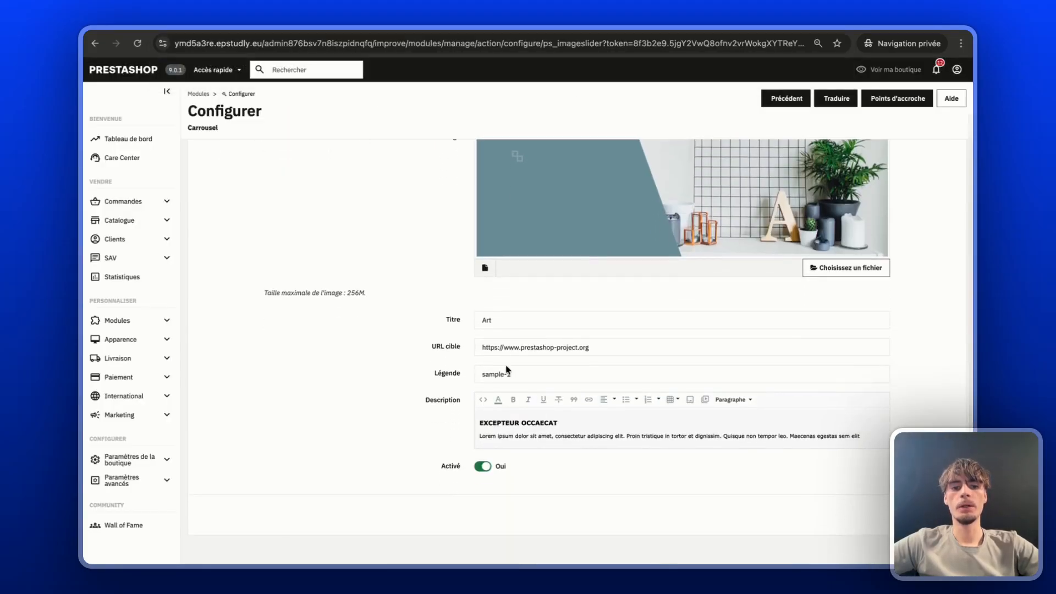
{"action": "left_click", "coordinate": [493, 351]}
{"action": "key", "text": "ctrl+a"}
{"action": "key", "text": "ctrl+v"}
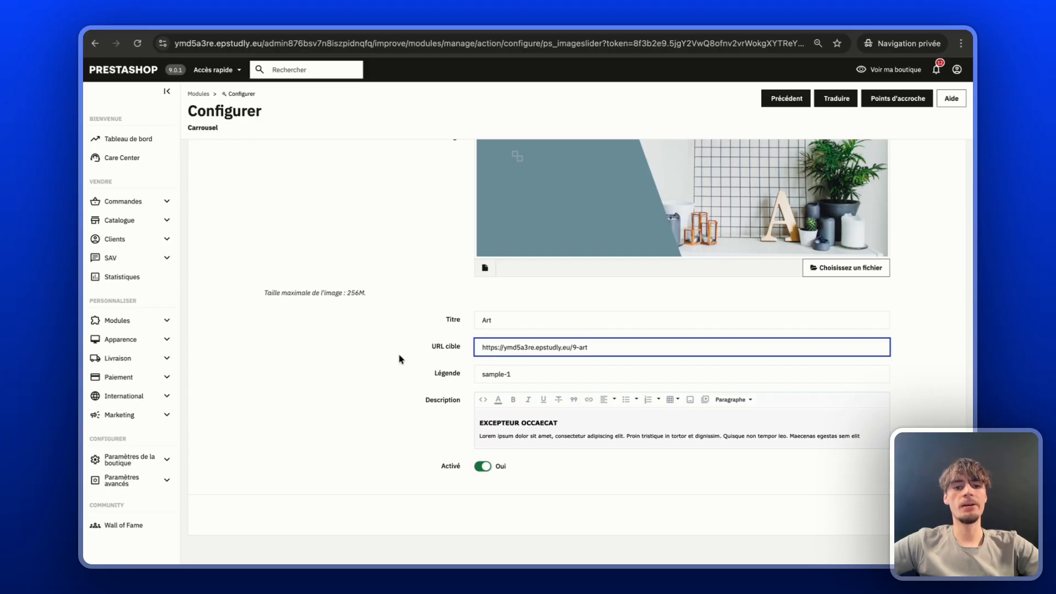
{"action": "left_click", "coordinate": [354, 355]}
- Replace the slide's caption with "Découvrez notre catégorie ART"
{"action": "scroll", "coordinate": [217, 339], "scroll_direction": "down", "scroll_amount": 1}
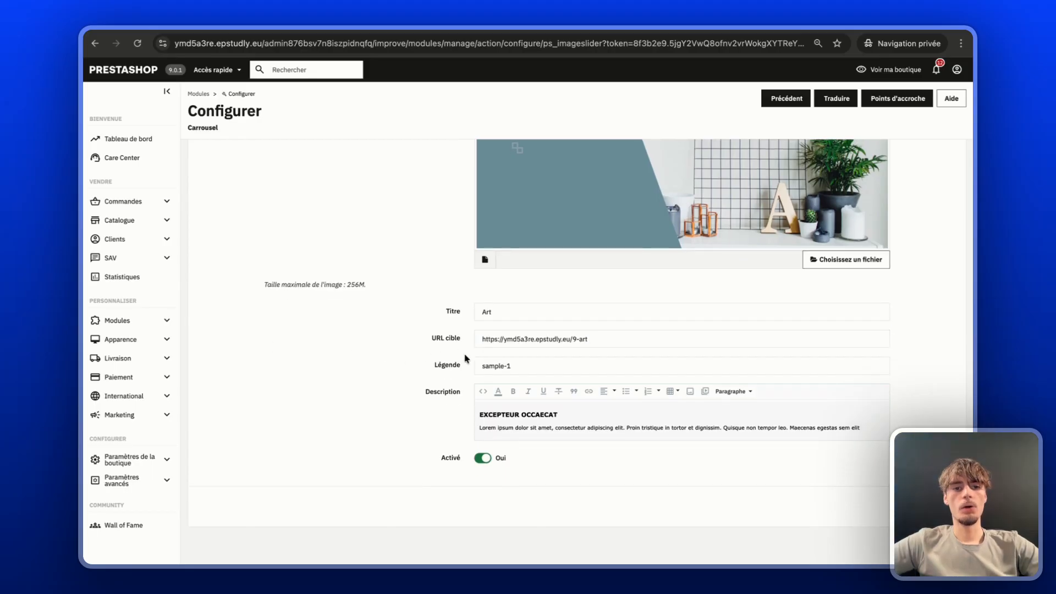
{"action": "triple_click", "coordinate": [496, 366]}
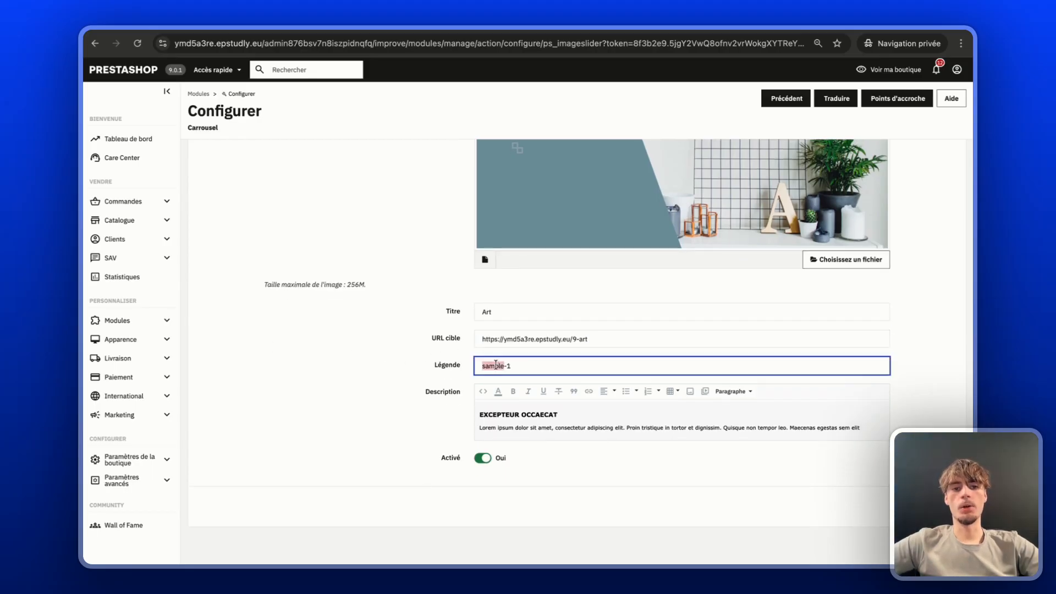
{"action": "type", "text": "Déc"}
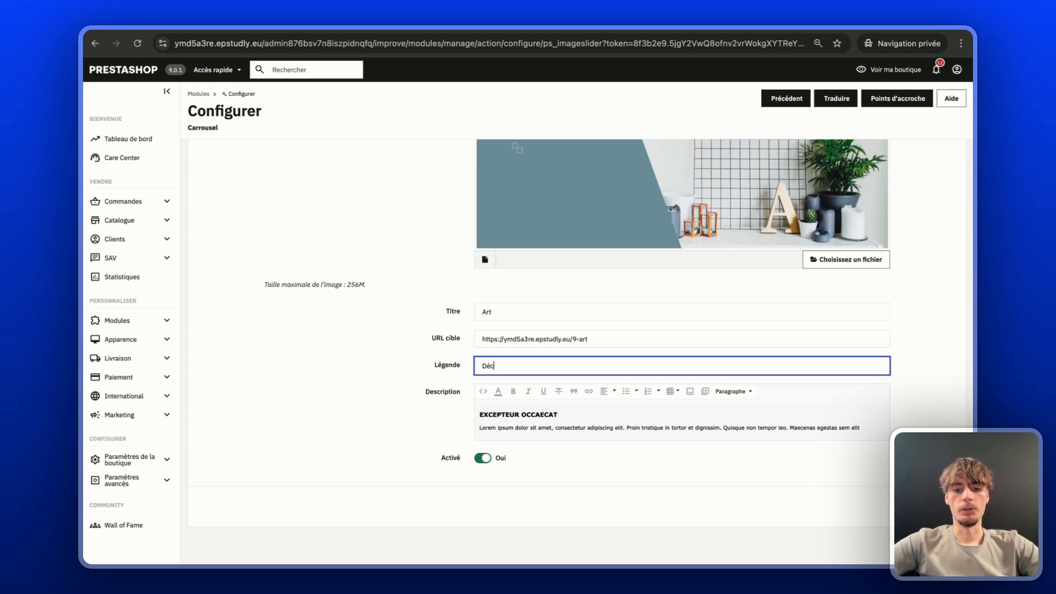
{"action": "type", "text": "ouvrez not"}
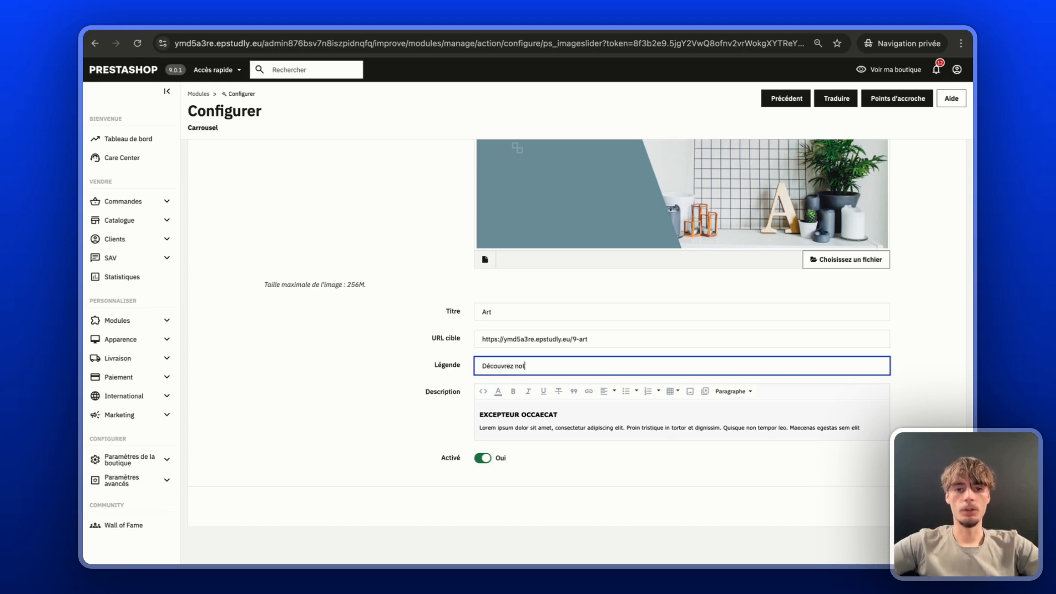
{"action": "type", "text": "re caté"}
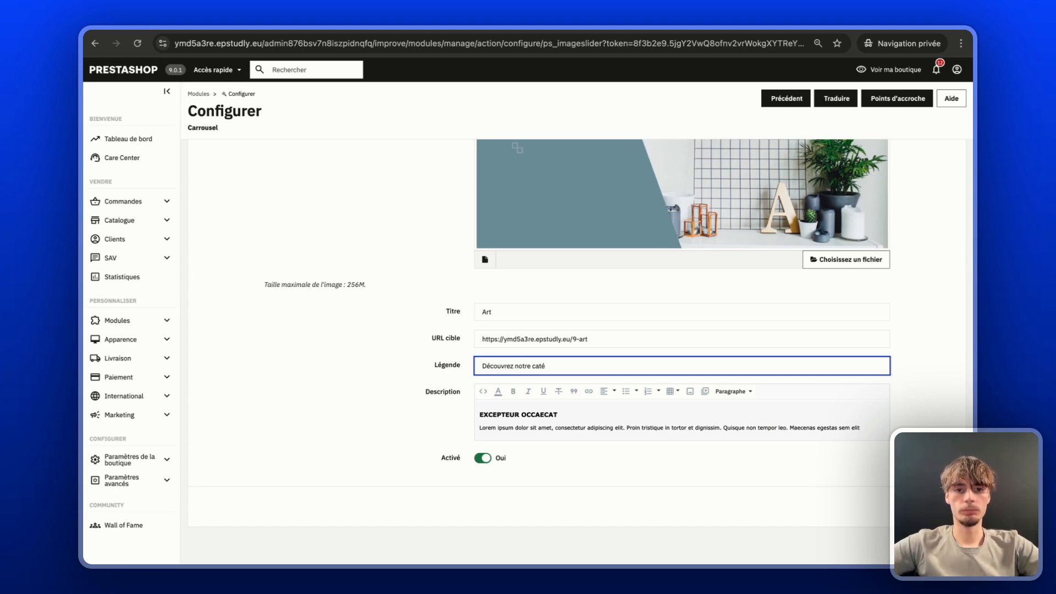
{"action": "type", "text": "gorie ART"}
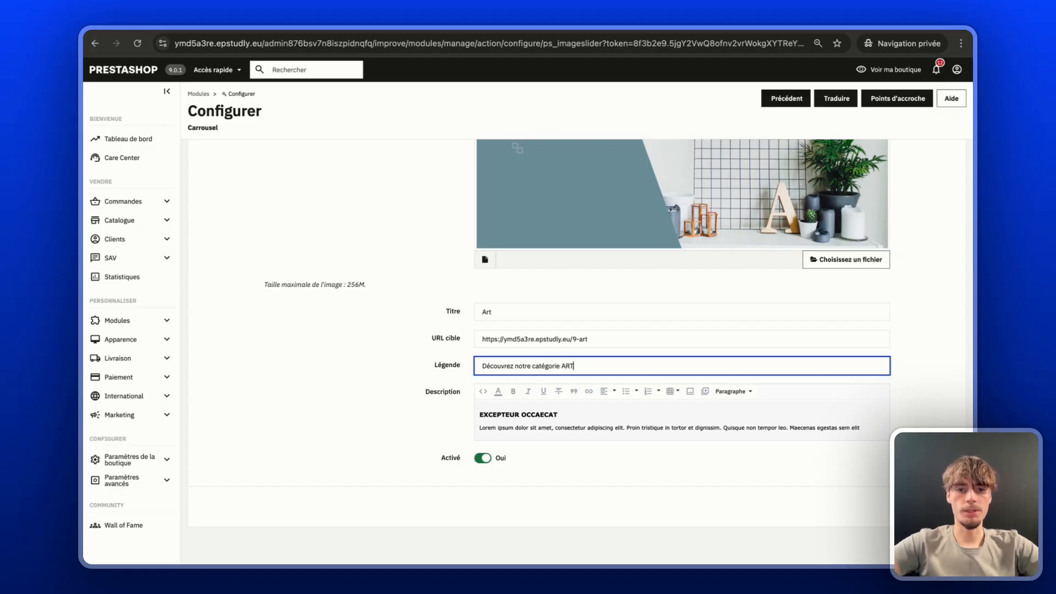
- Replace the slide's description with the Art category text beginning "Affiches encadrées et images vectorielles, tout ce dont vous avez besoin" and save the slide
{"action": "triple_click", "coordinate": [512, 417]}
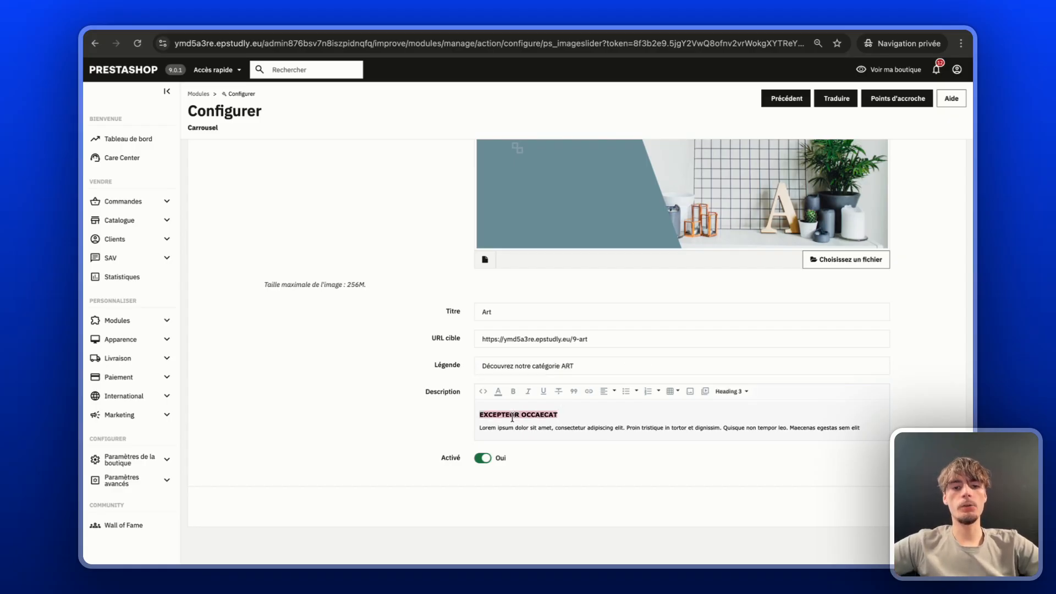
{"action": "key", "text": "BackSpace"}
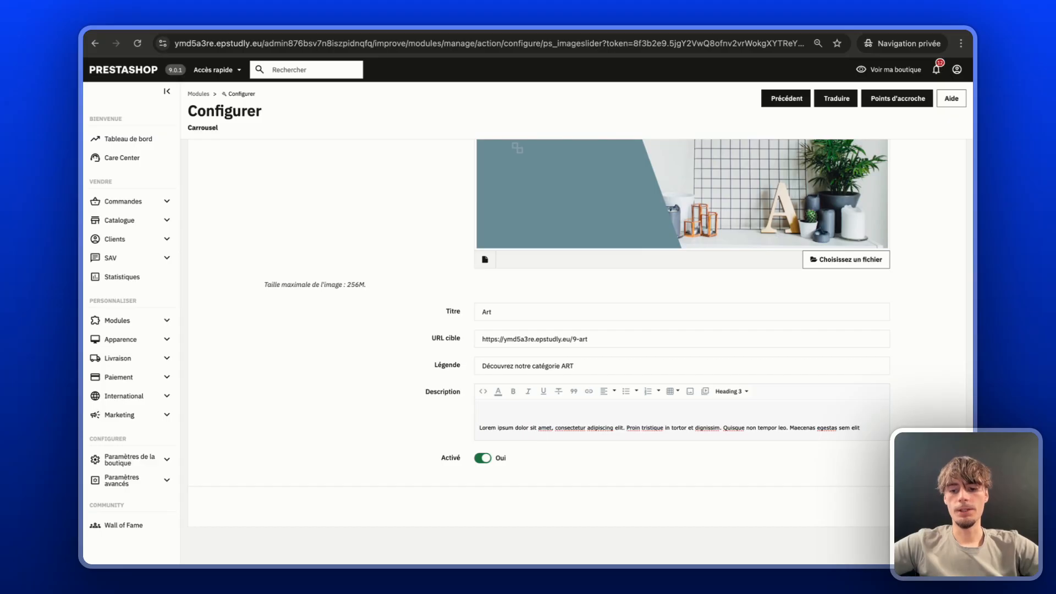
{"action": "key", "text": "ctrl+a"}
{"action": "type", "text": "Affiches encadrées et images vectorielles, tout ce dont vous avez besoin pour donner de la personnalité à vos murs ou donner vie à vos projets créatifs."}
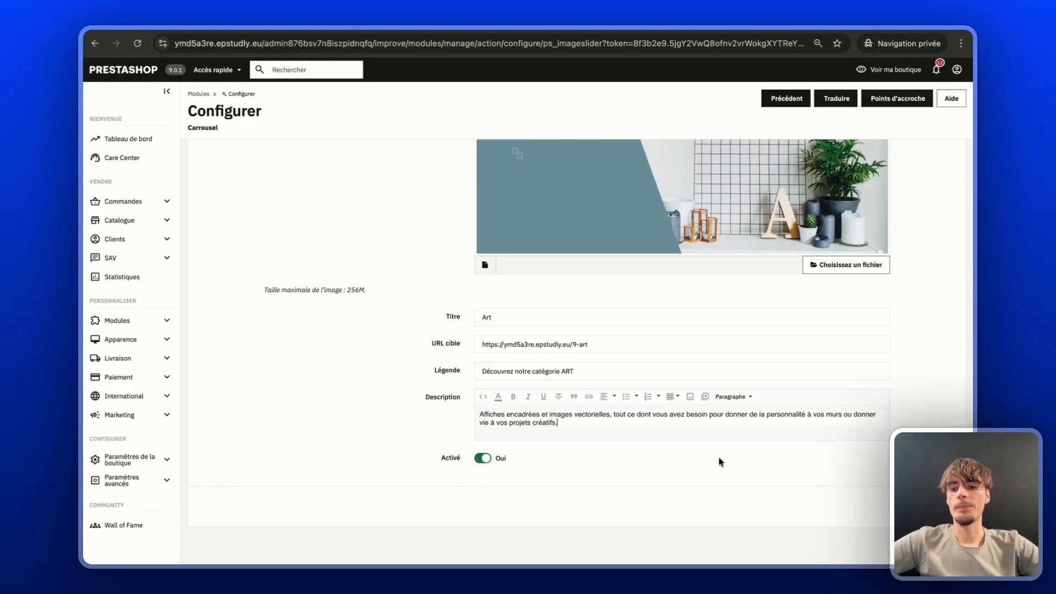
{"action": "left_click", "coordinate": [944, 506]}
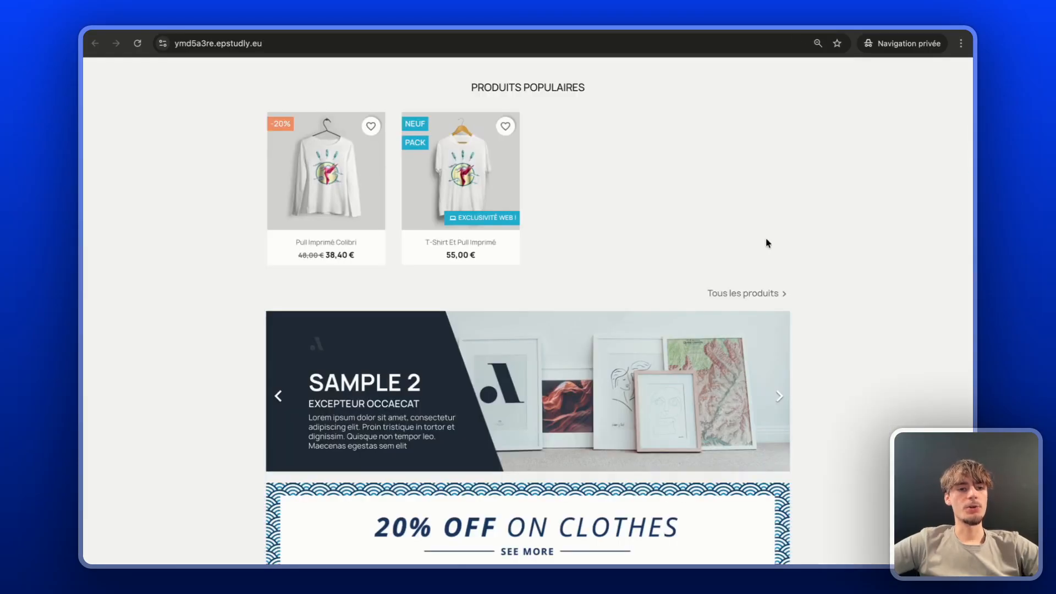
- Advance through the home page carousel to check the edited Art slide
{"action": "scroll", "coordinate": [768, 242], "scroll_direction": "down", "scroll_amount": 3}
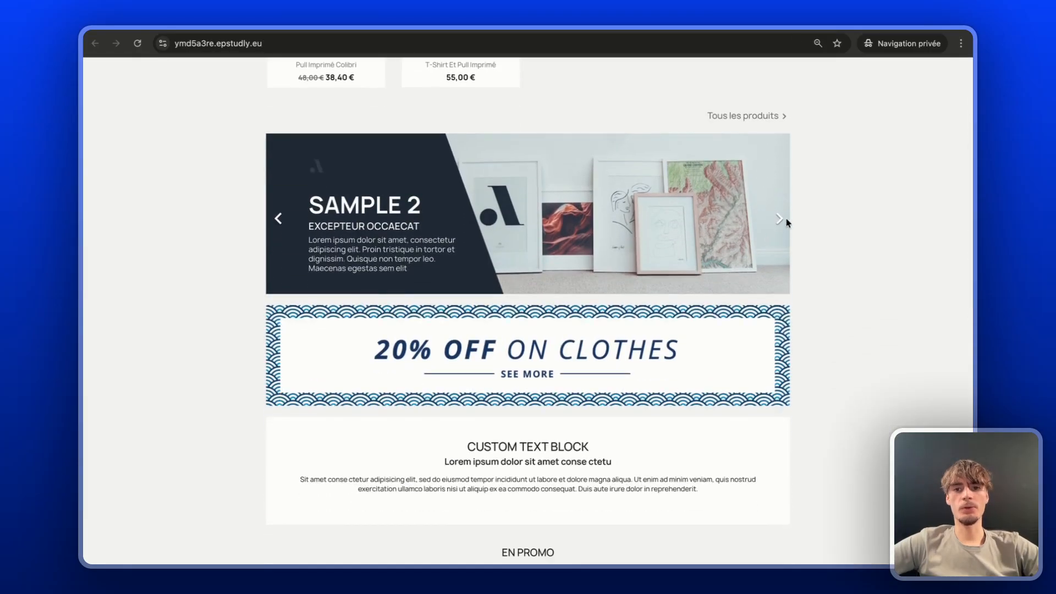
{"action": "left_click", "coordinate": [779, 220]}
{"action": "left_click", "coordinate": [779, 222]}
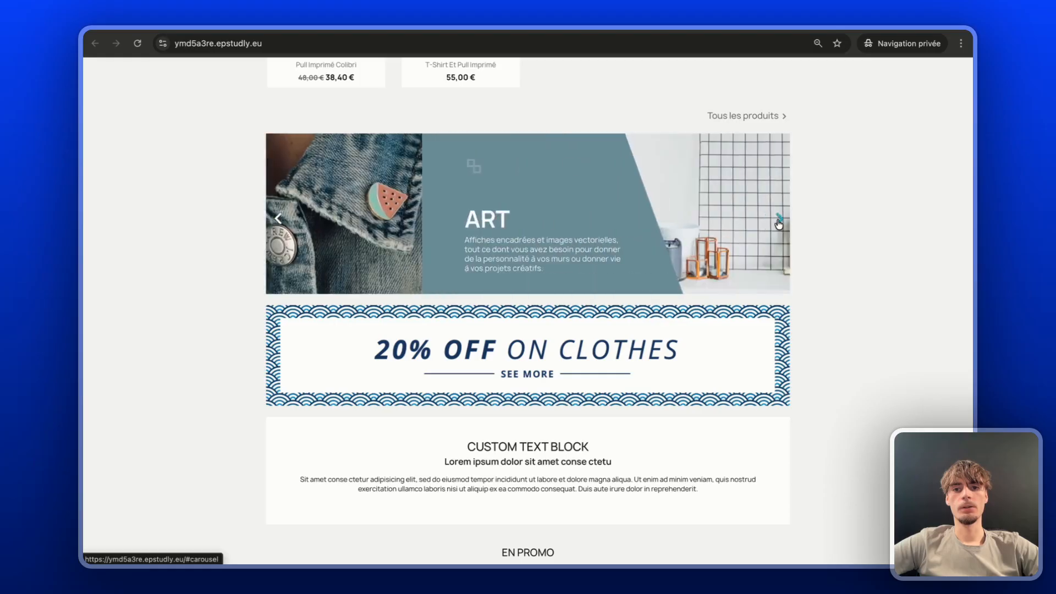